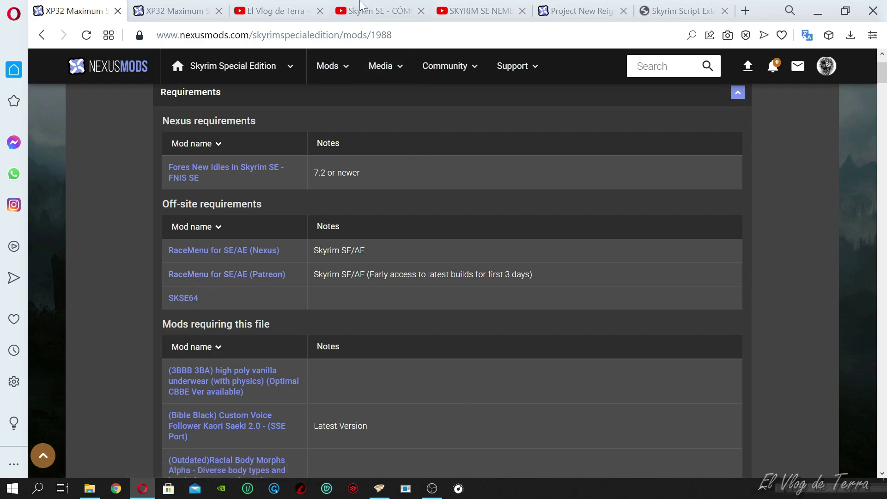
View the YouTube playlist "Skyrim SE - CÓMO EMPEZAR A MODIFICAR" from its first video
left_click(374, 10)
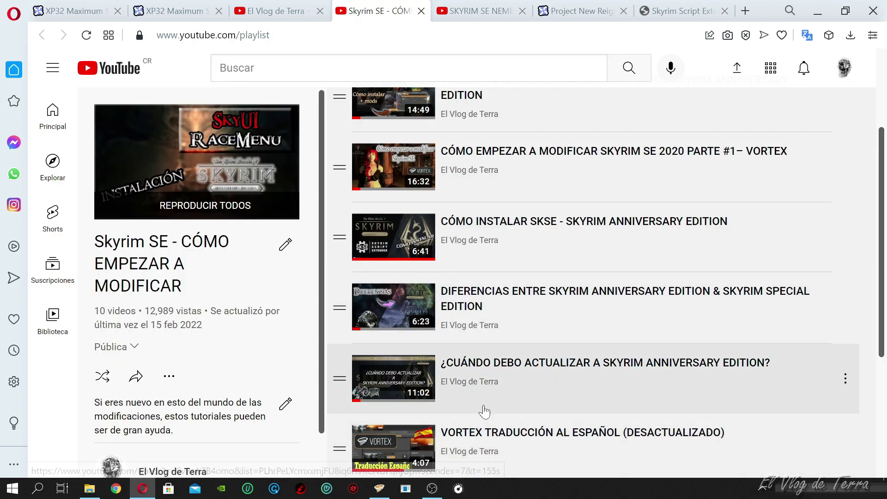
scroll(537, 410, "up", 3)
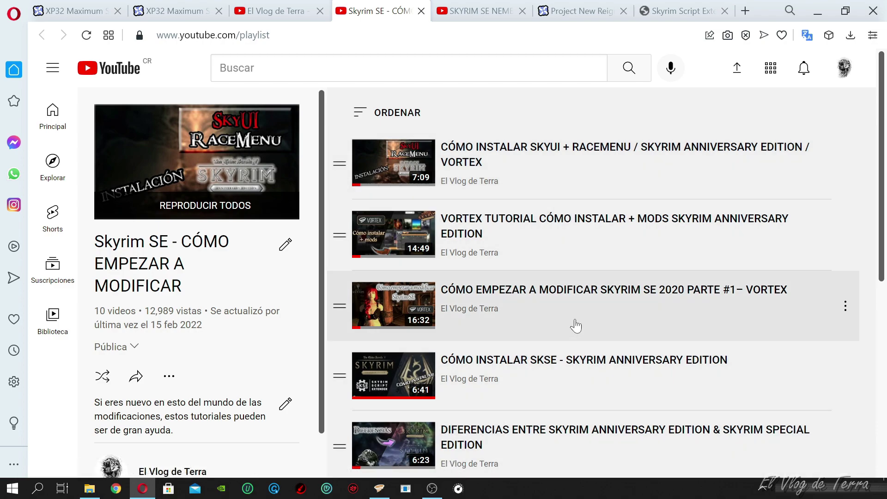
Open the files of the XP32 Maximum Skeleton Special Extended mod page and review the main file's download options
left_click(73, 11)
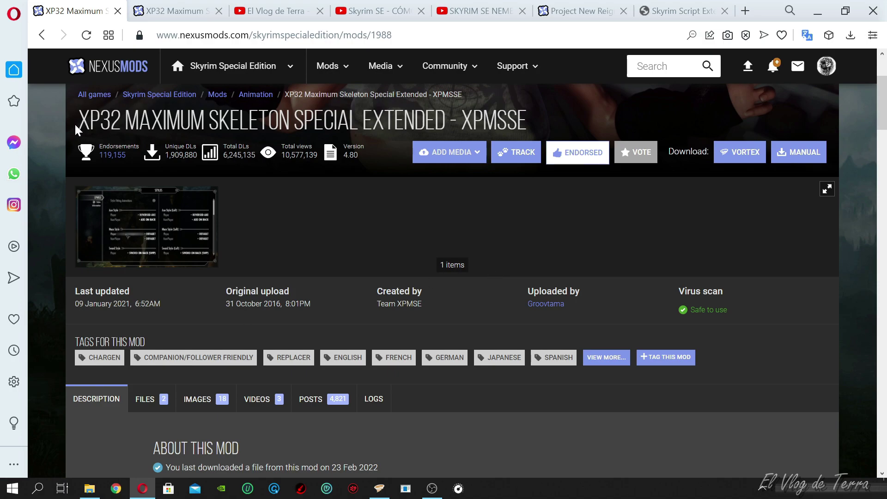
scroll(347, 358, "down", 3)
left_click(147, 260)
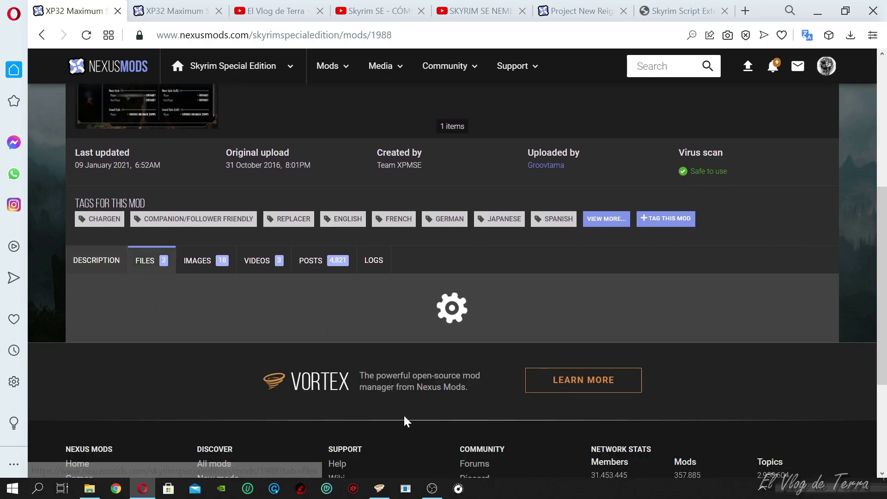
scroll(419, 373, "down", 2)
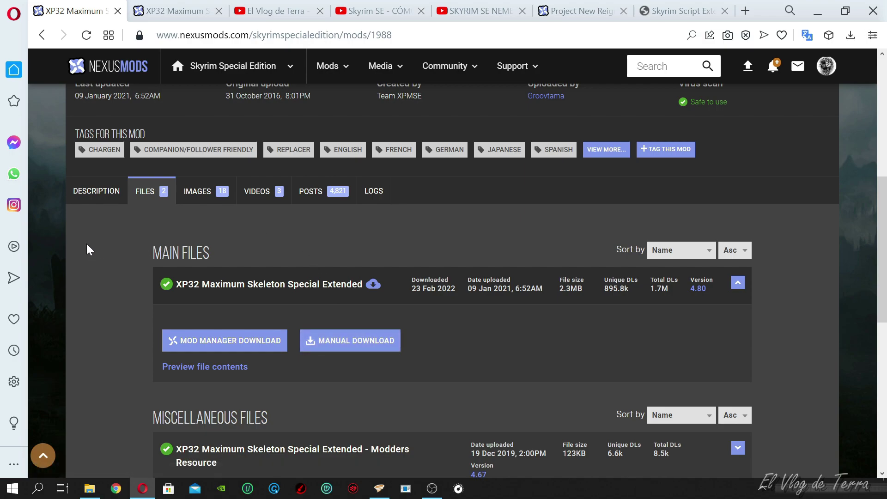
left_click(380, 489)
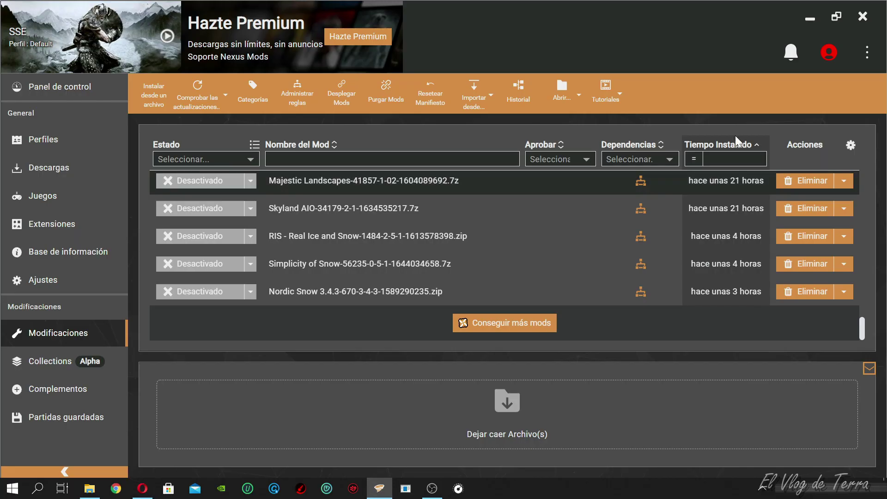
left_click(143, 489)
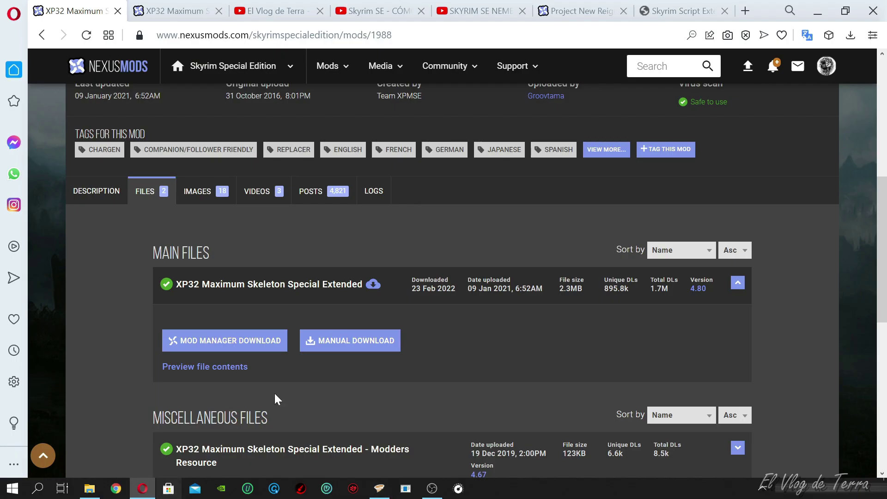
scroll(345, 376, "up", 2)
scroll(344, 388, "up", 3)
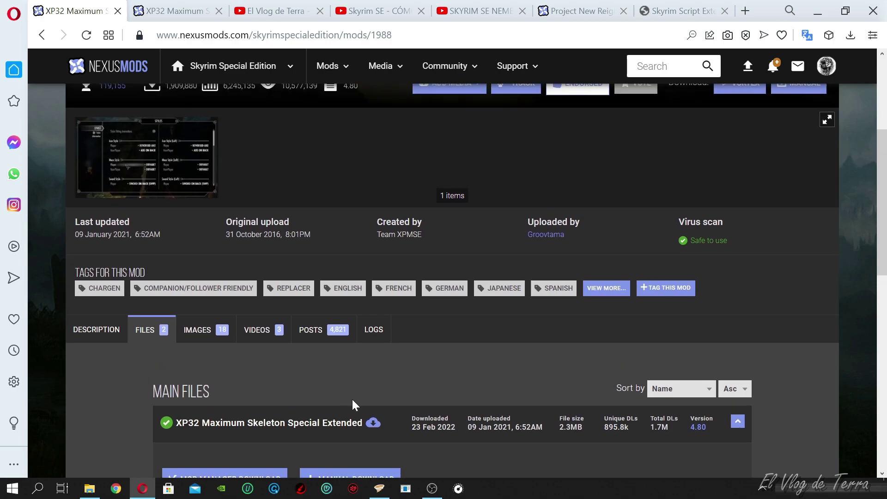
scroll(352, 406, "down", 3)
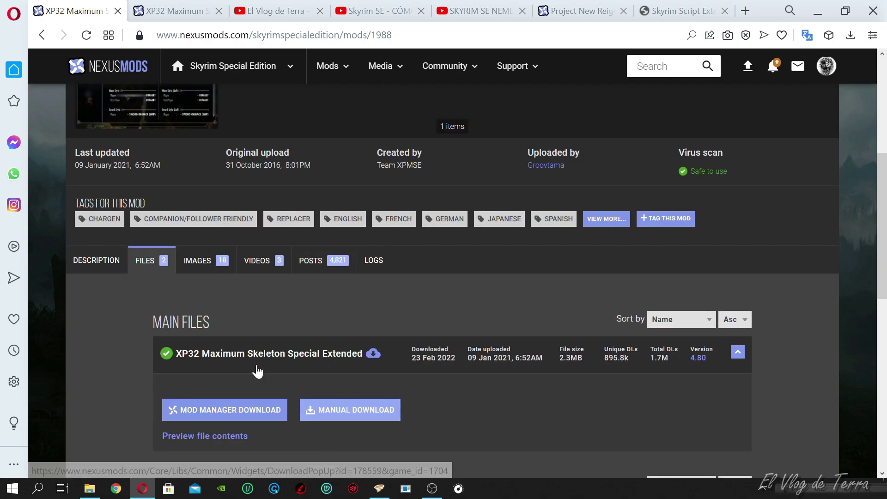
scroll(288, 376, "up", 3)
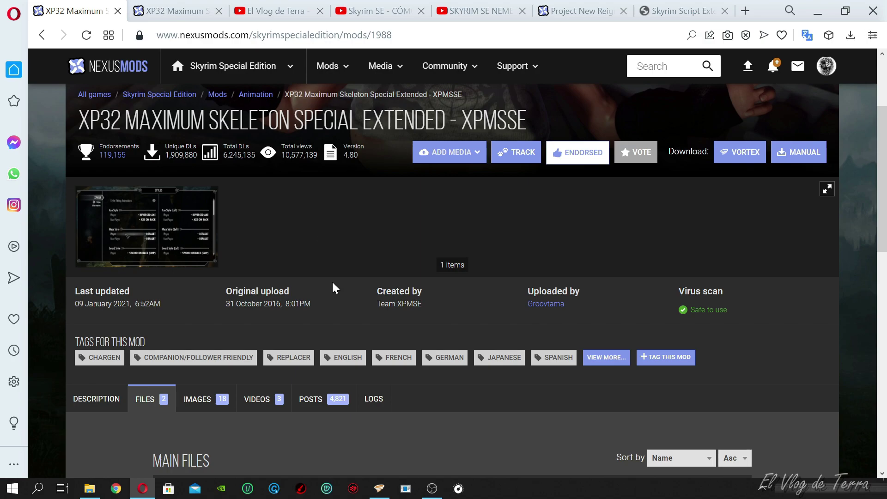
Review the mod's Spanish translation page and its main file's download options
left_click(194, 10)
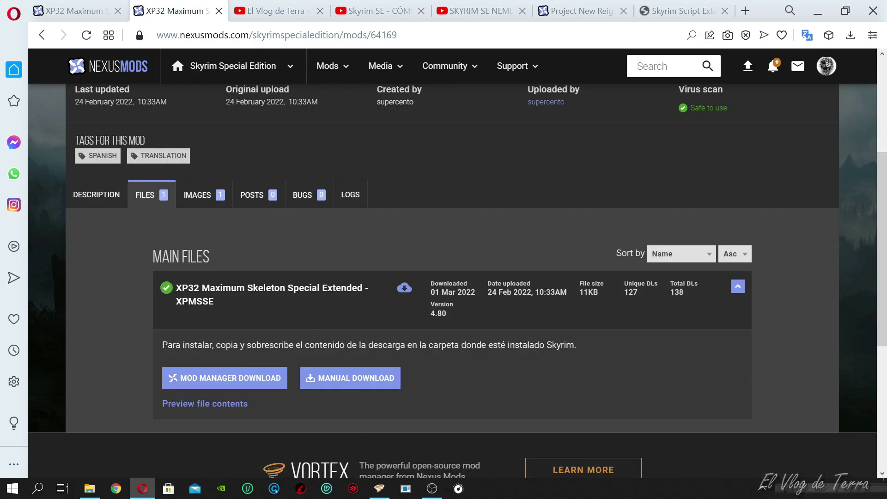
scroll(315, 347, "up", 4)
scroll(279, 351, "down", 5)
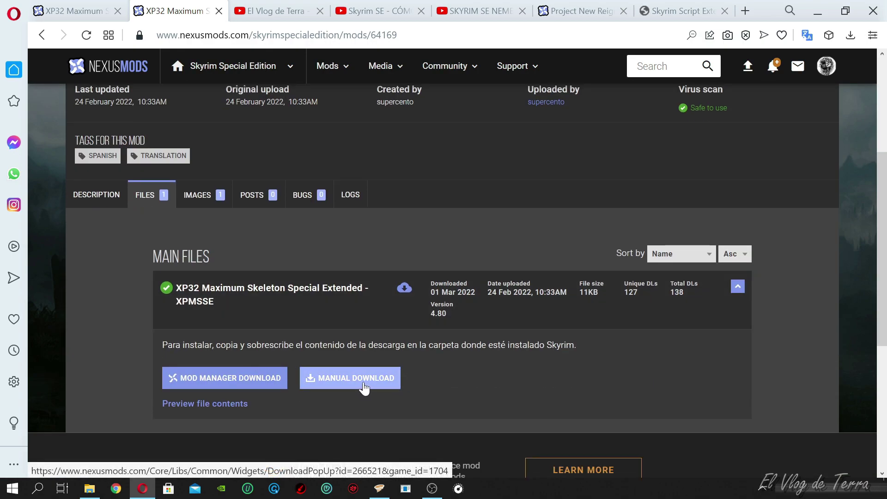
Import XP32 Maximum Skeleton Special Extended-1988-4-80-1610196777.7z from its folder into Vortex and start installing it
left_click(91, 488)
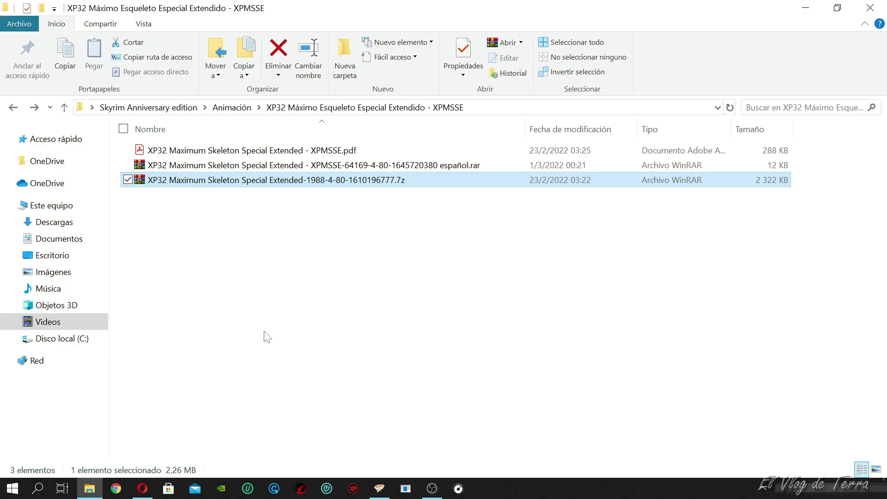
left_click_drag(205, 184, 434, 405)
left_click(829, 92)
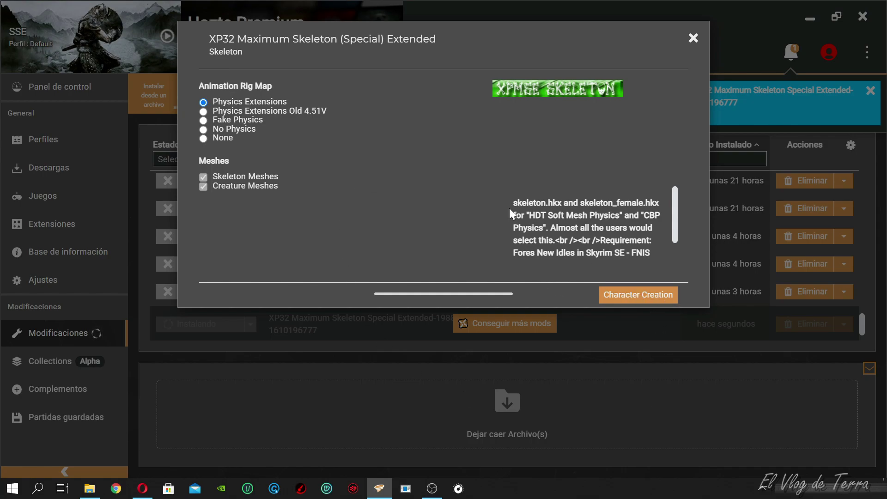
Accept Physics Extensions with both mesh options, Racemenu for character creation, and None for the NPC weapon style randomizer
left_click(614, 295)
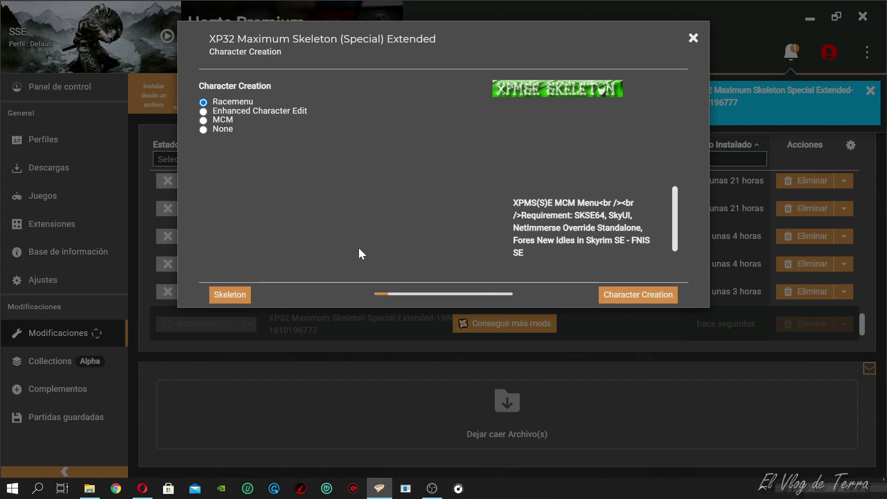
left_click(632, 297)
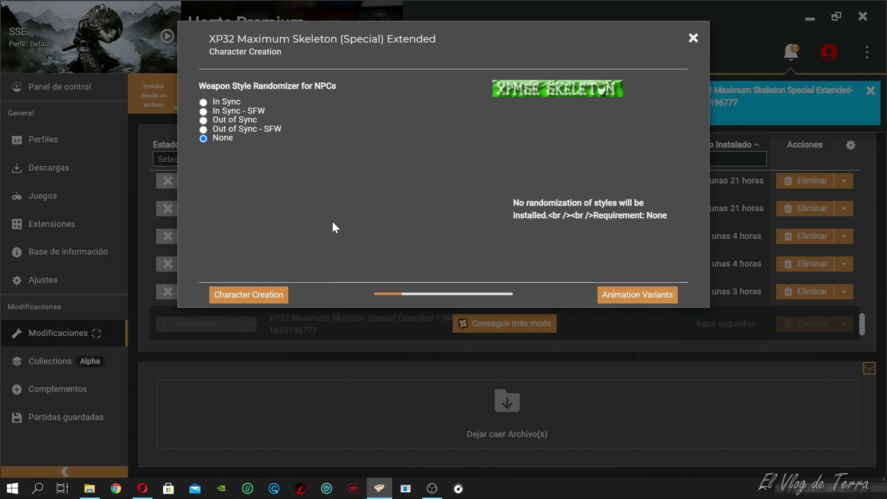
left_click(642, 298)
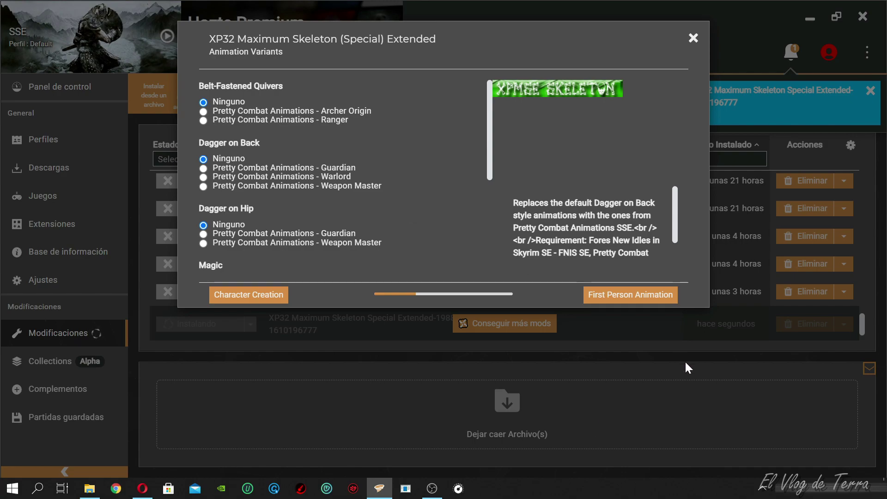
Keep Ninguno for the animation variants and sword animations, leaving the first-person and mounted combat extras unticked
left_click(612, 293)
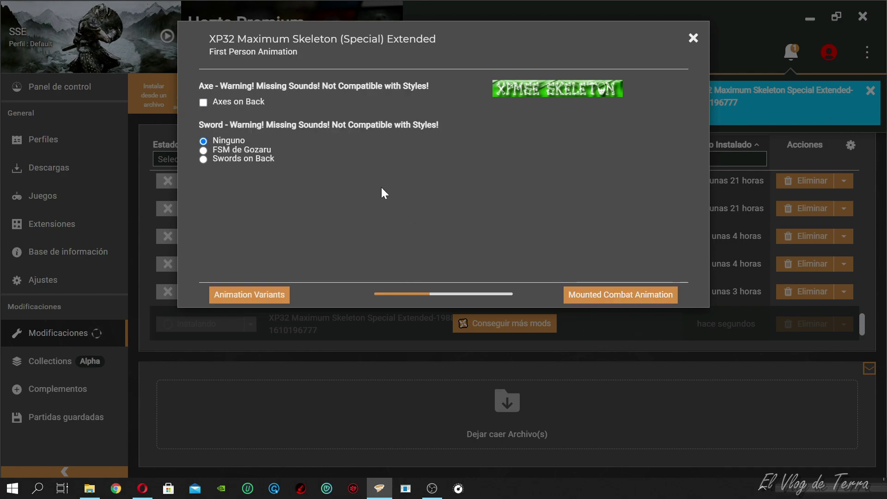
left_click(610, 295)
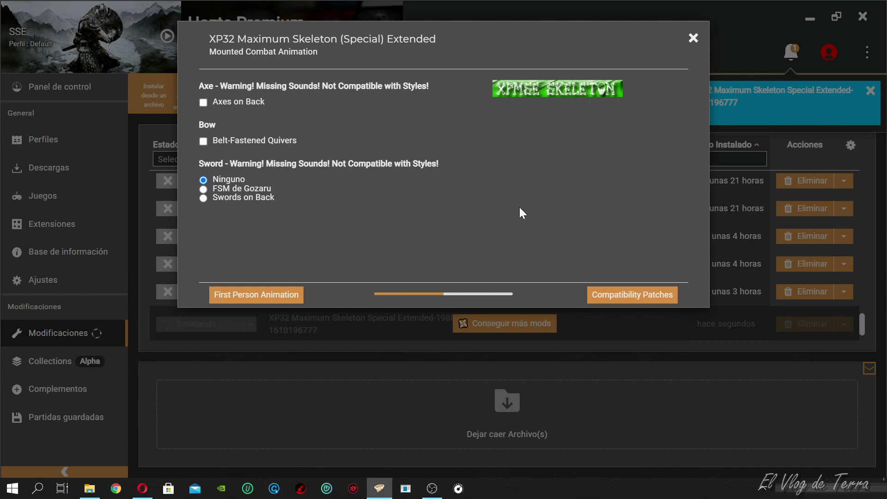
left_click(655, 295)
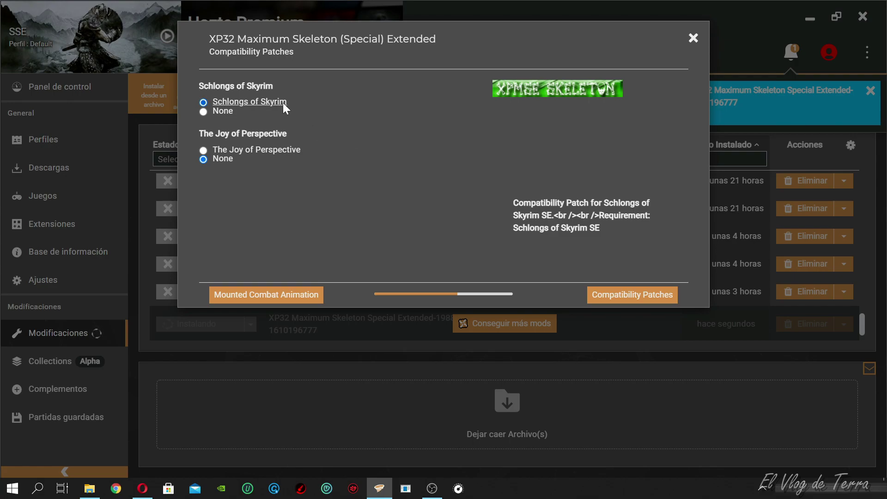
Choose None for the Schlongs of Skyrim, Joy of Perspective, Deadly Mutilation and Enderal patches, and finish the installer
mouse_move(219, 110)
mouse_move(267, 152)
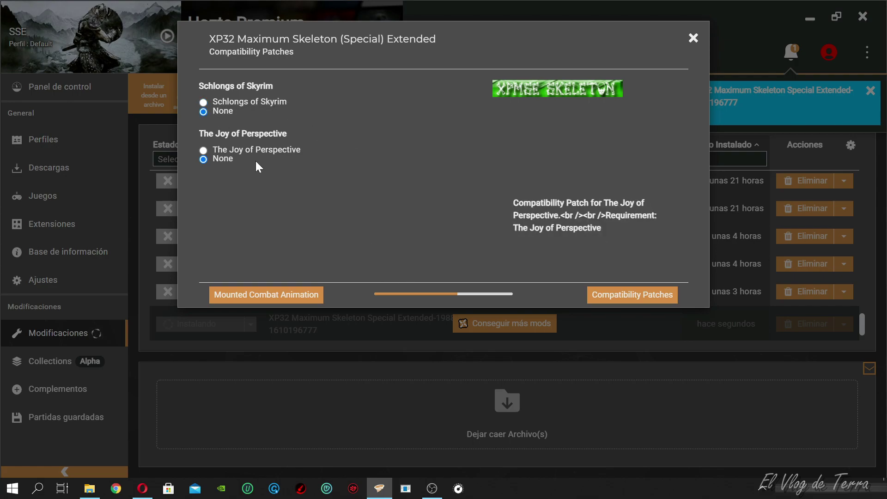
mouse_move(223, 161)
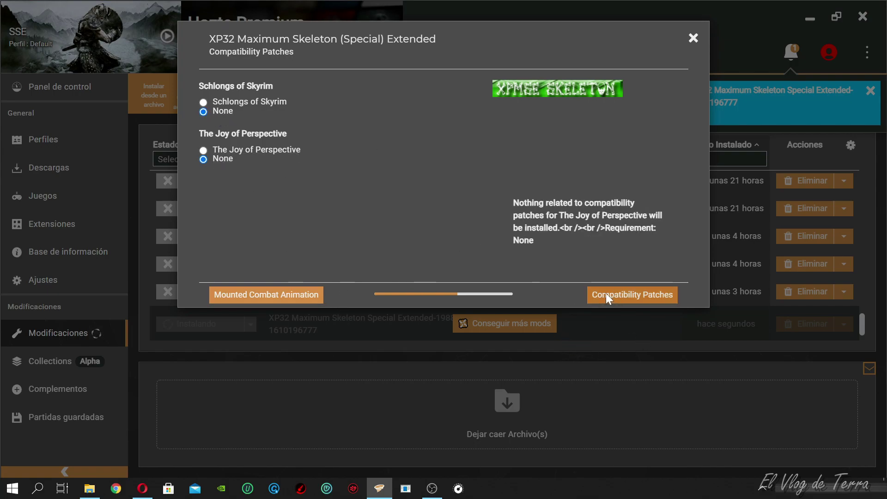
left_click(626, 296)
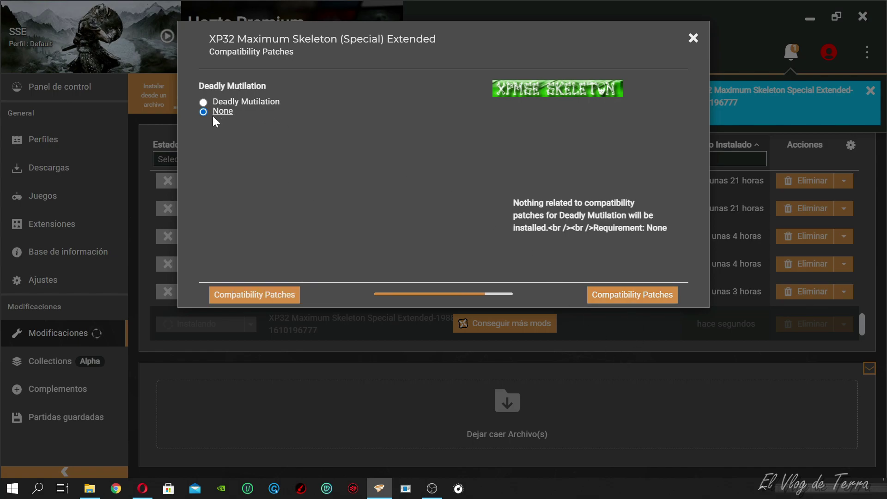
left_click(626, 296)
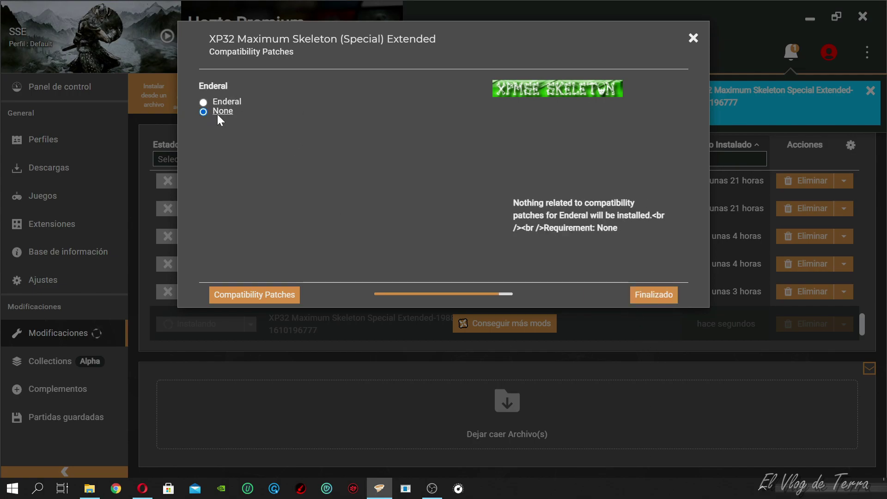
left_click(643, 294)
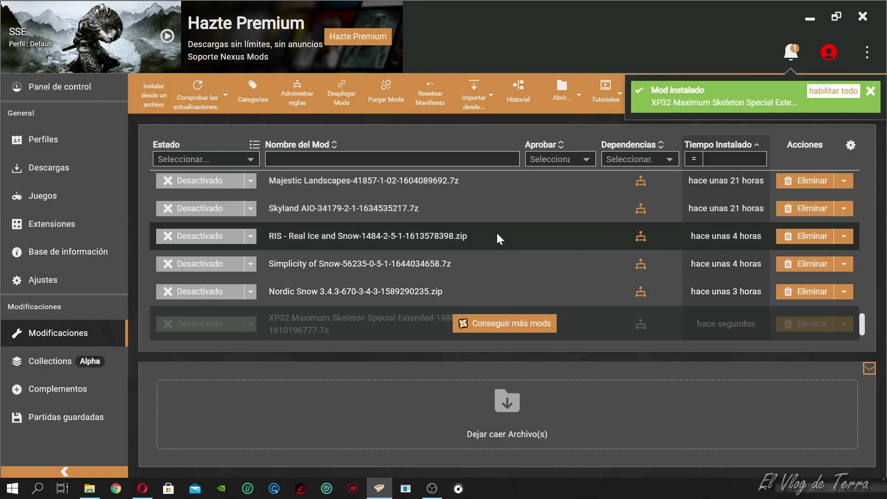
Enable the newly installed XP32 Maximum Skeleton mod and check its entry in the mod list
left_click(822, 91)
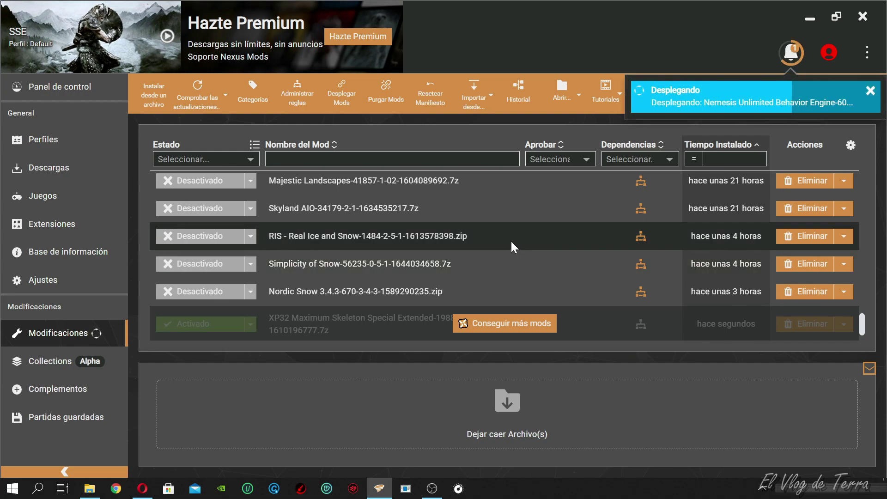
scroll(511, 240, "down", 1)
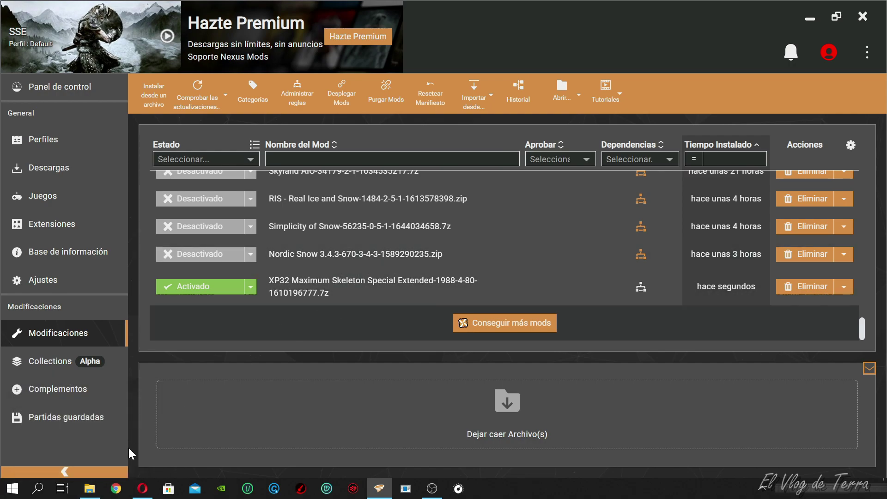
left_click(95, 486)
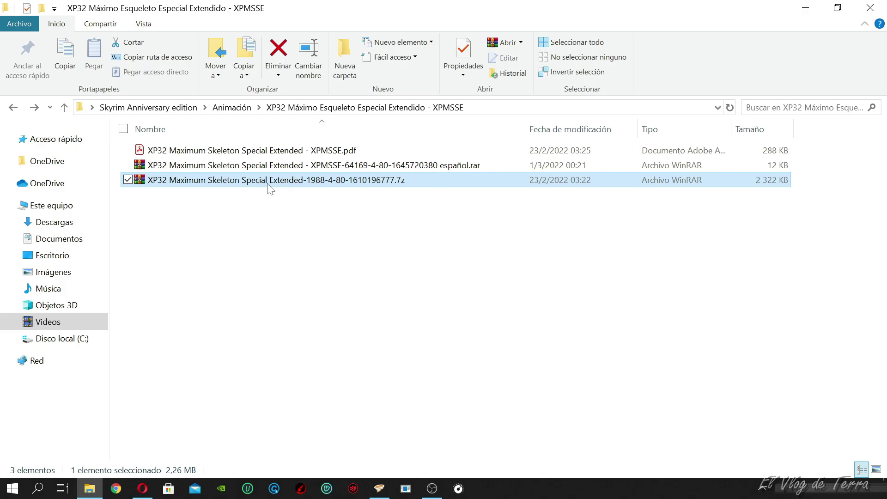
left_click_drag(279, 173, 483, 422)
scroll(462, 305, "down", 1)
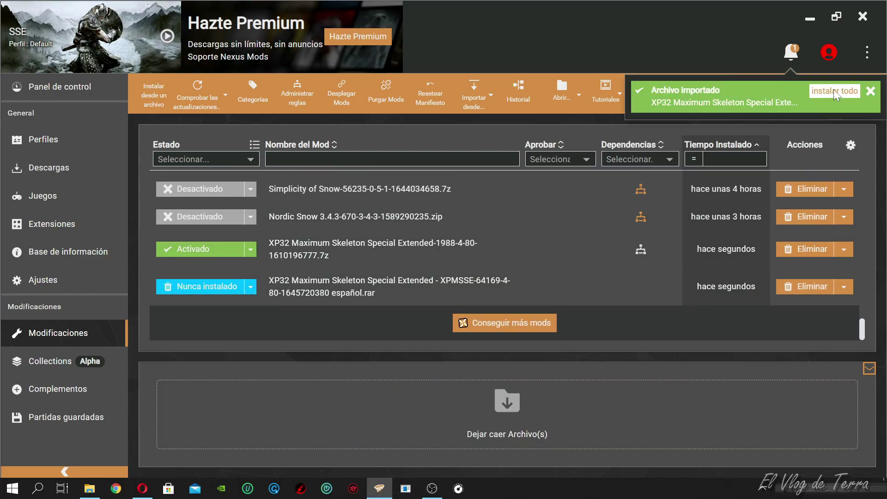
left_click(834, 92)
left_click(833, 91)
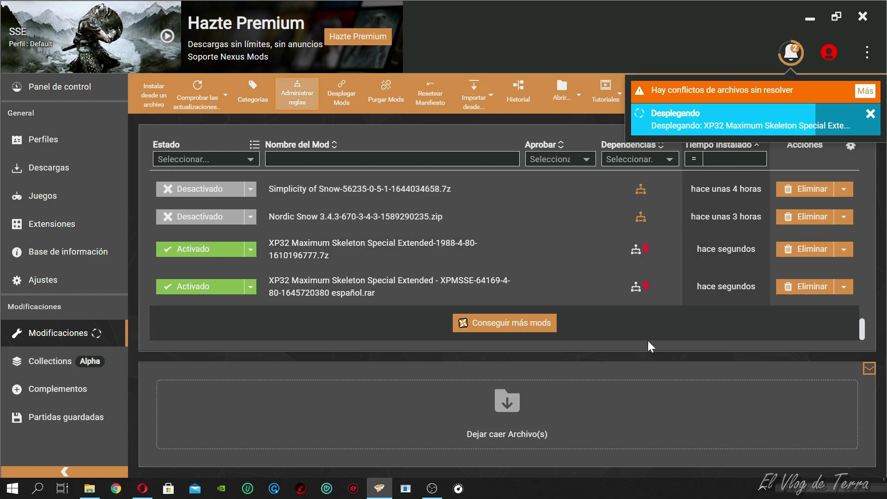
Resolve the file conflict by setting the Spanish translation to load "despúes (sugerido)" the original XP32 archive, and save the rule
left_click(646, 284)
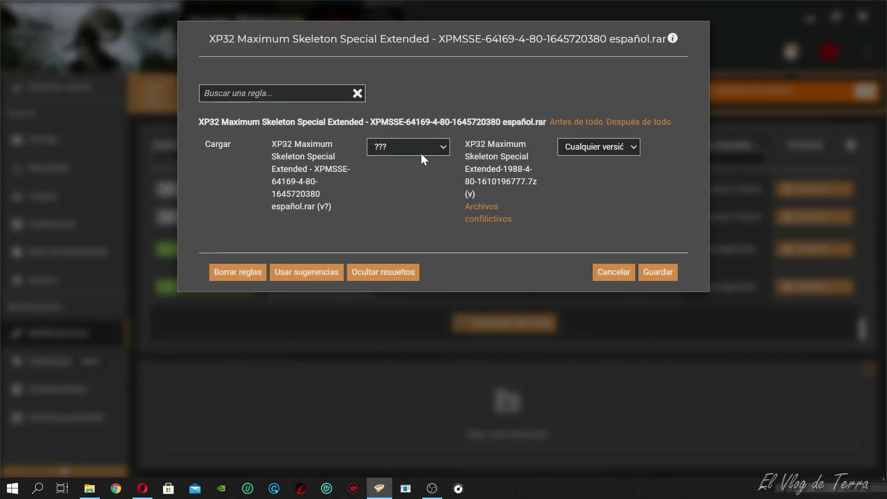
left_click(441, 146)
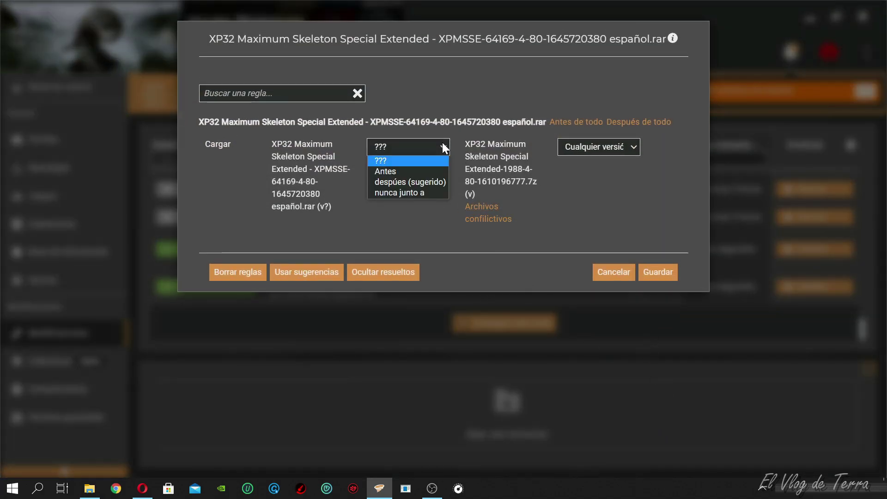
left_click(428, 181)
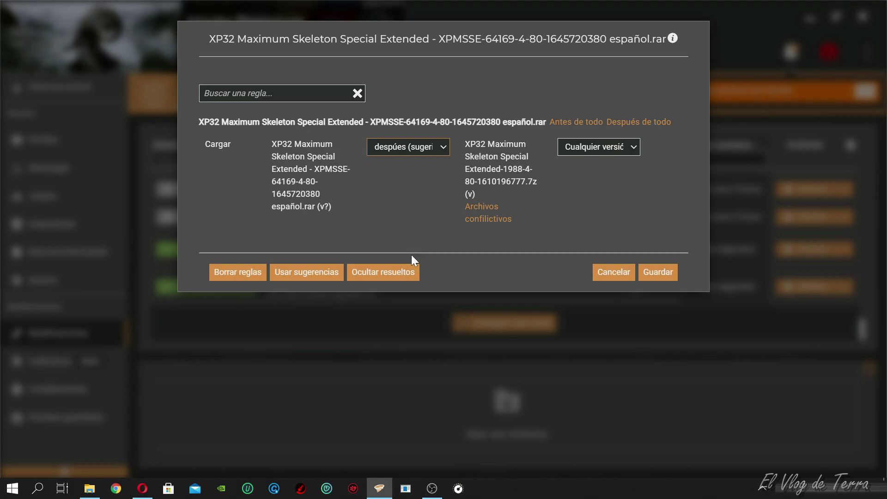
left_click(655, 272)
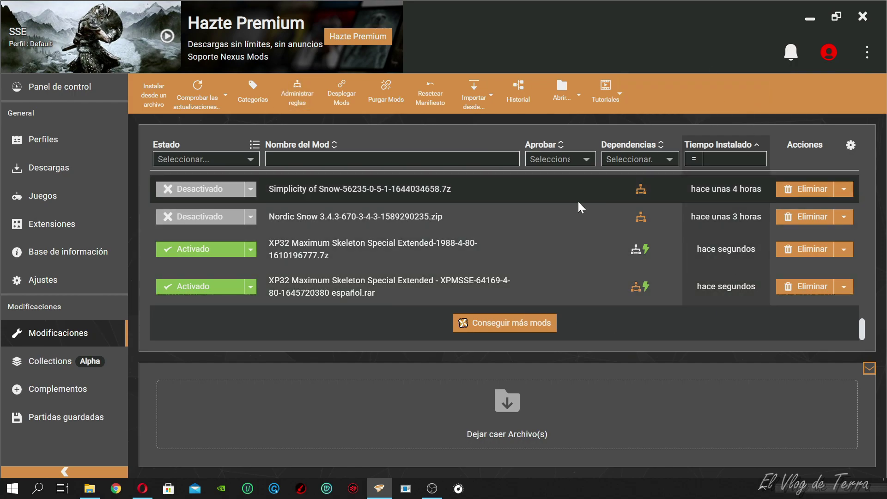
Check the XPMSE.esp entry in the plugin list and return to the mod list
left_click(88, 389)
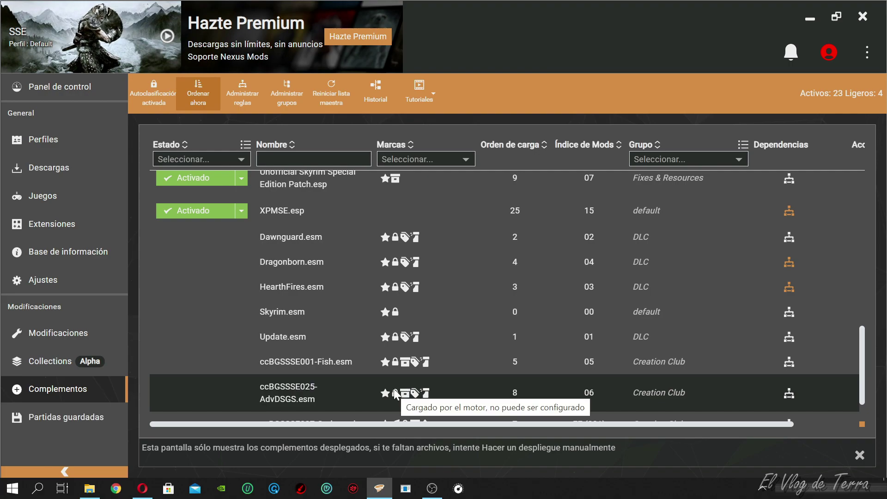
left_click(85, 336)
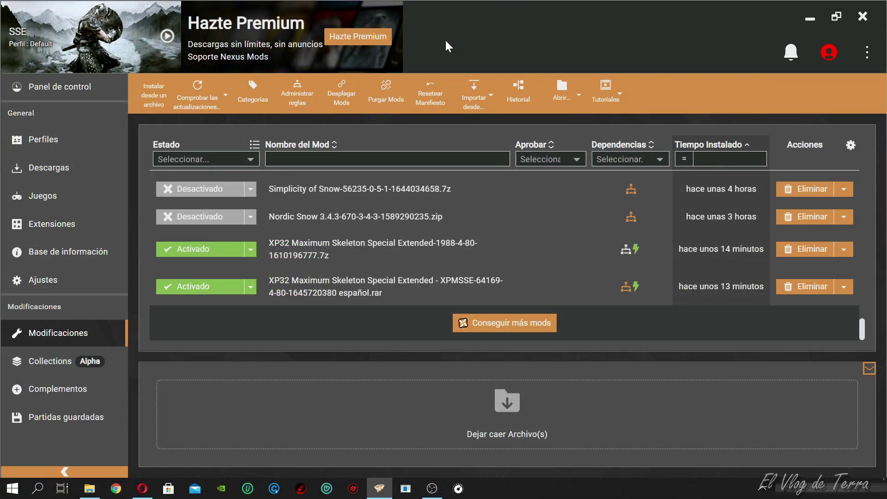
Start Nemesis Unlimited Behavior Engine from the dashboard tools and update its engine
left_click(71, 94)
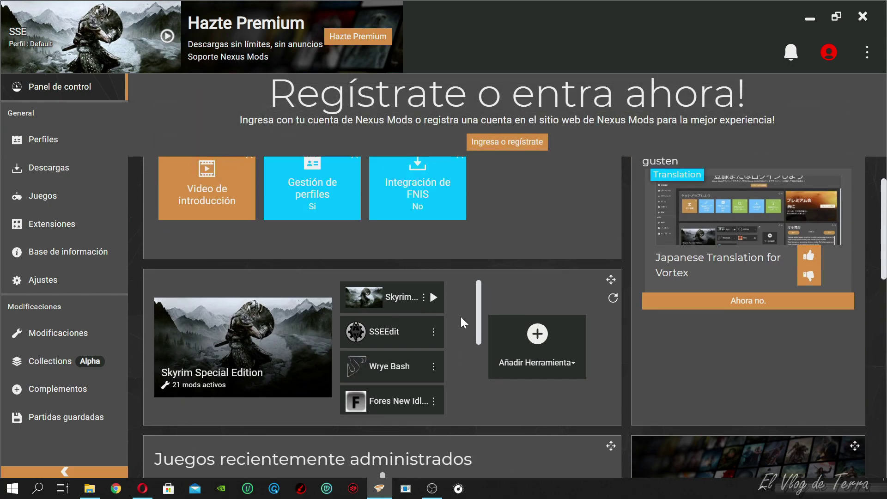
scroll(462, 315, "down", 5)
scroll(487, 306, "down", 2)
left_click(434, 293)
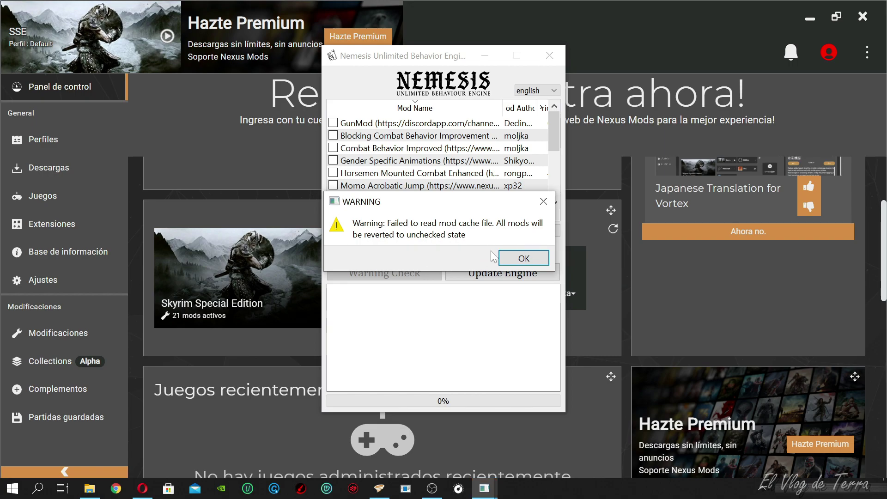
left_click(523, 258)
left_click(548, 55)
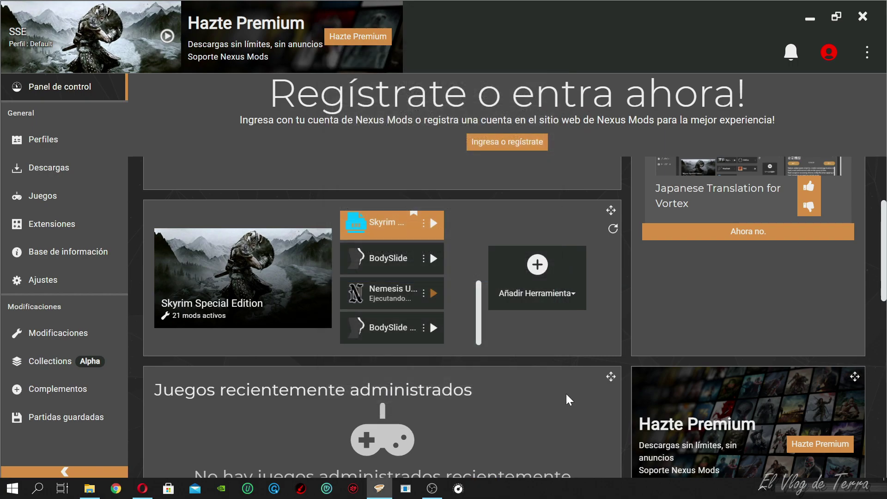
left_click(433, 293)
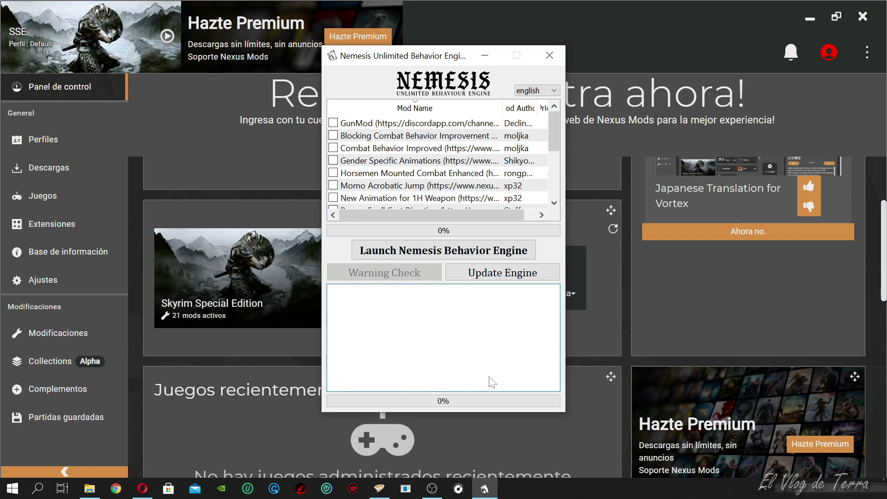
left_click(477, 280)
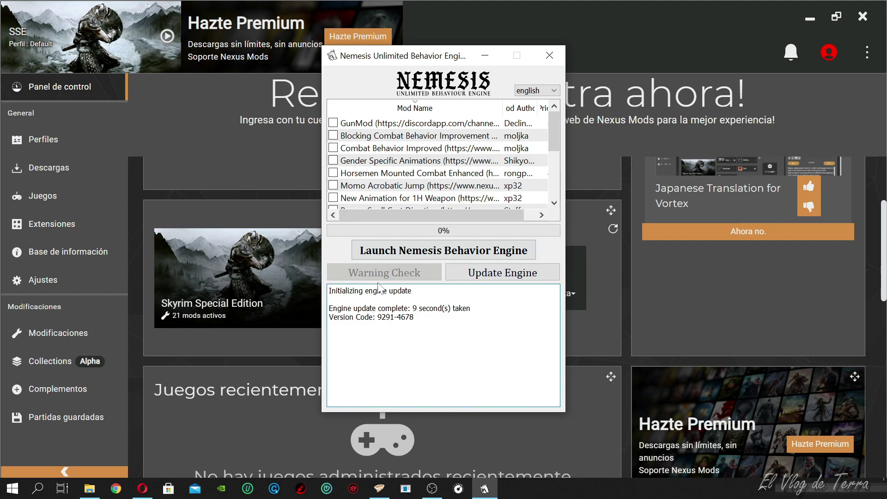
Mark Gender Specific Animations in Nemesis, generate the behaviors, and close Nemesis
left_click(333, 161)
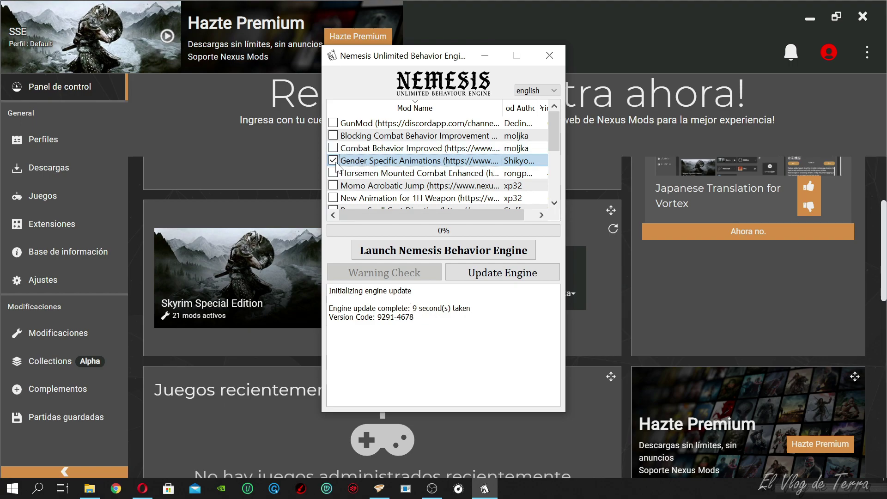
left_click(411, 247)
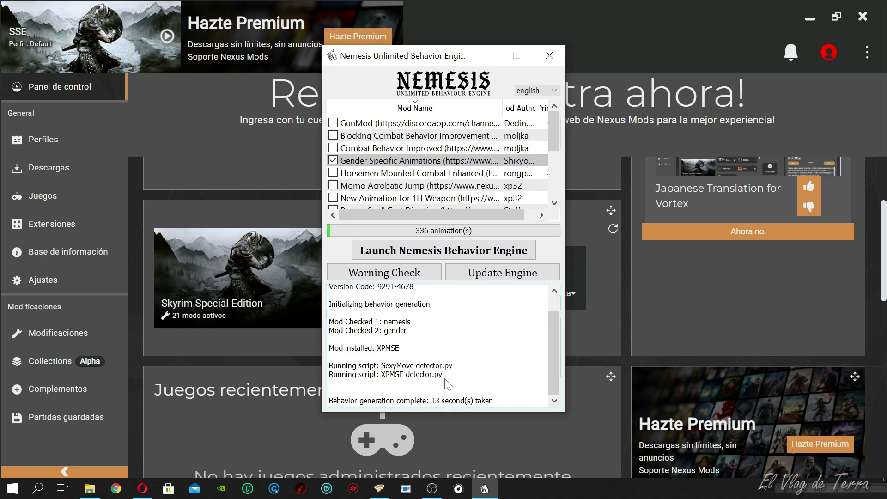
left_click(550, 55)
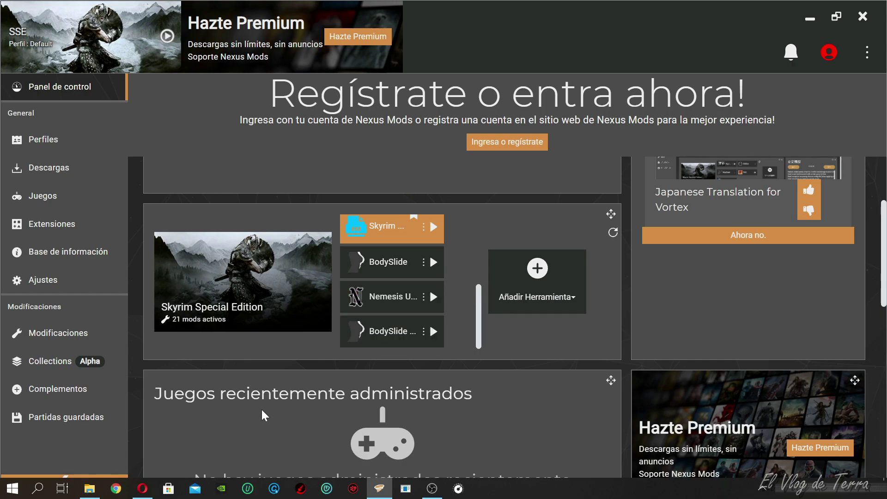
Enable the FNIS.esp plugin in the plugin list
left_click(62, 387)
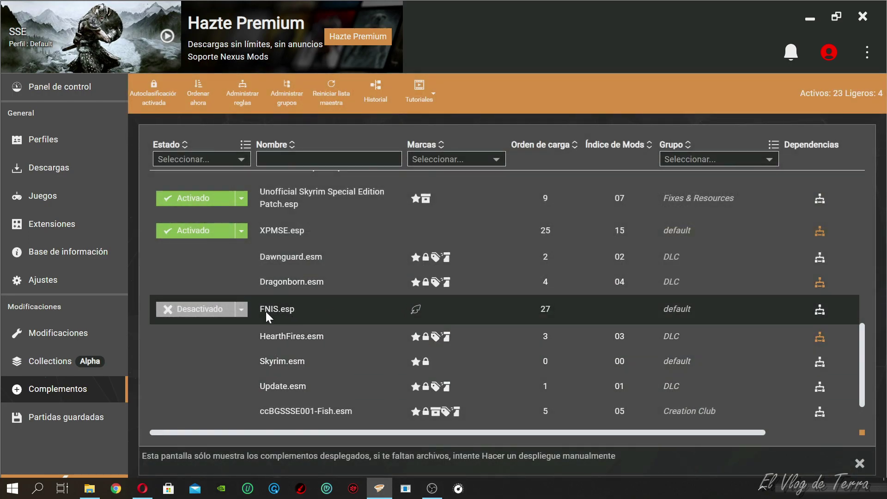
left_click(188, 308)
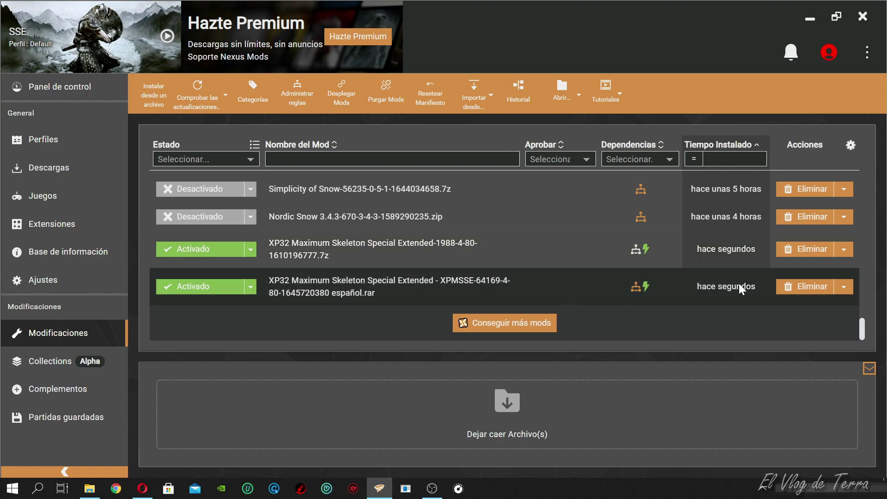
left_click(806, 252)
left_click(220, 339)
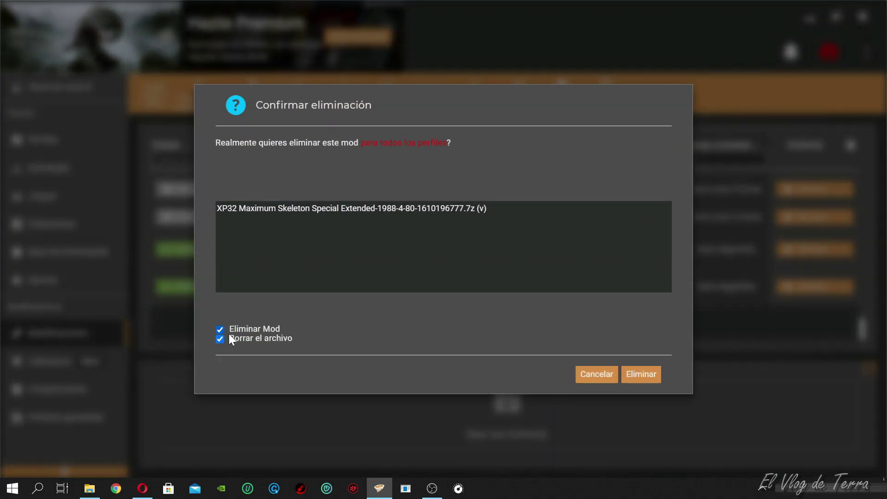
left_click(598, 375)
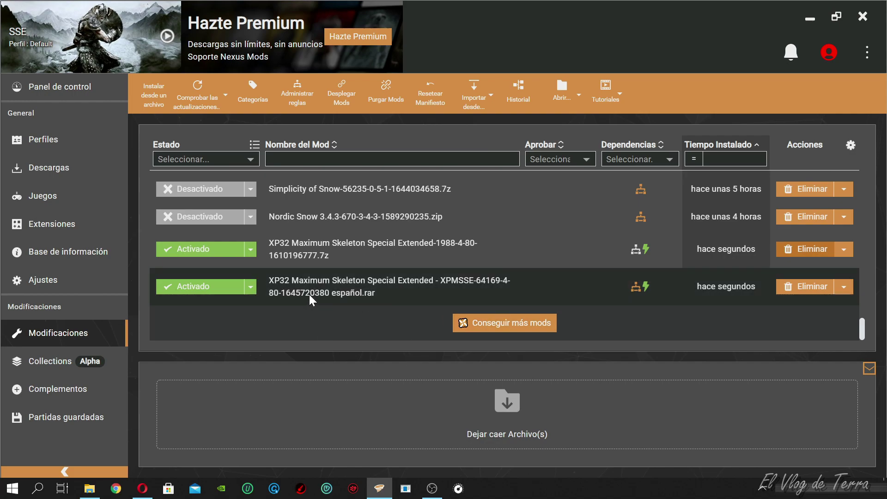
Remove both XP32 Maximum Skeleton Special Extended mods, the original and the Spanish translation, together with their archives
left_click(323, 251, "ctrl")
left_click(173, 318)
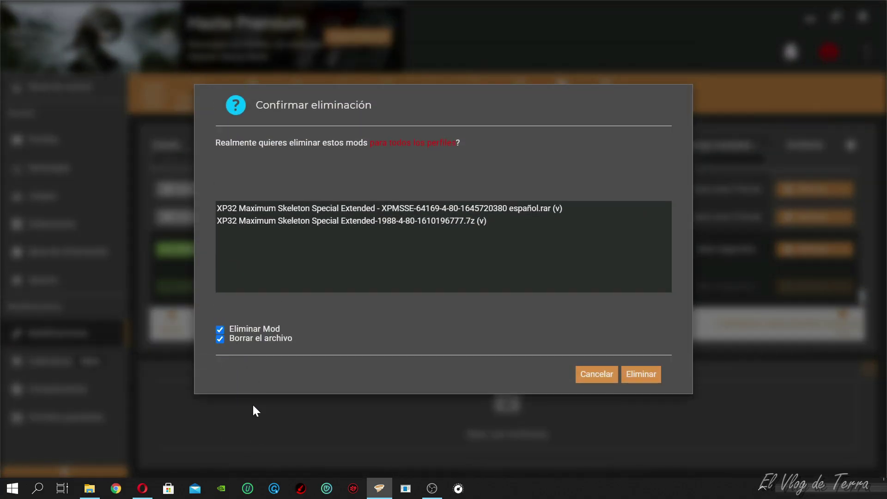
left_click(640, 375)
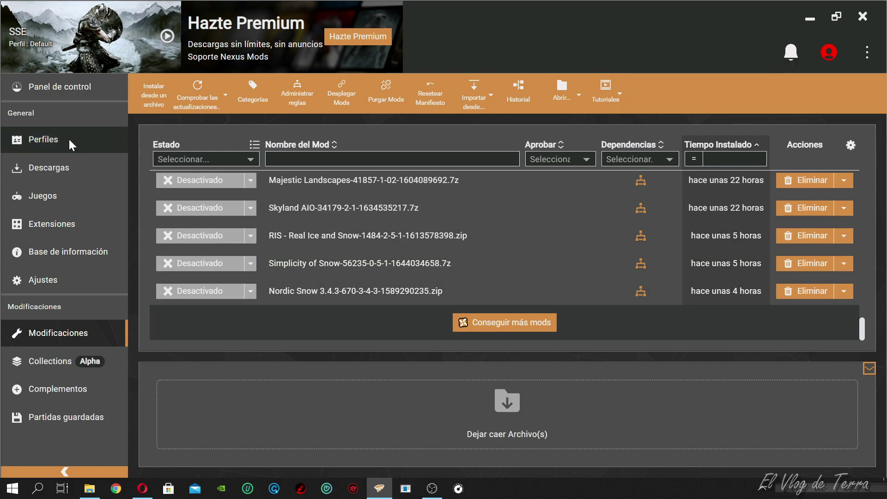
Start Nemesis again from the dashboard tools and rerun its engine update
left_click(63, 87)
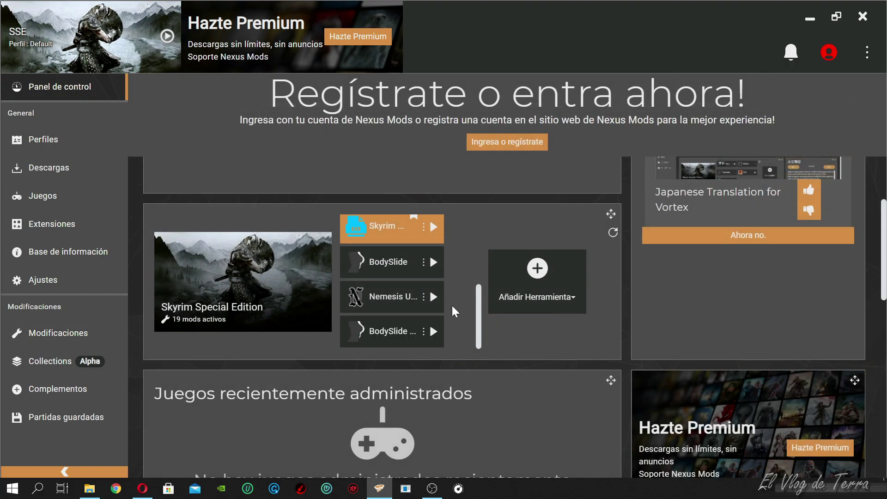
left_click(434, 297)
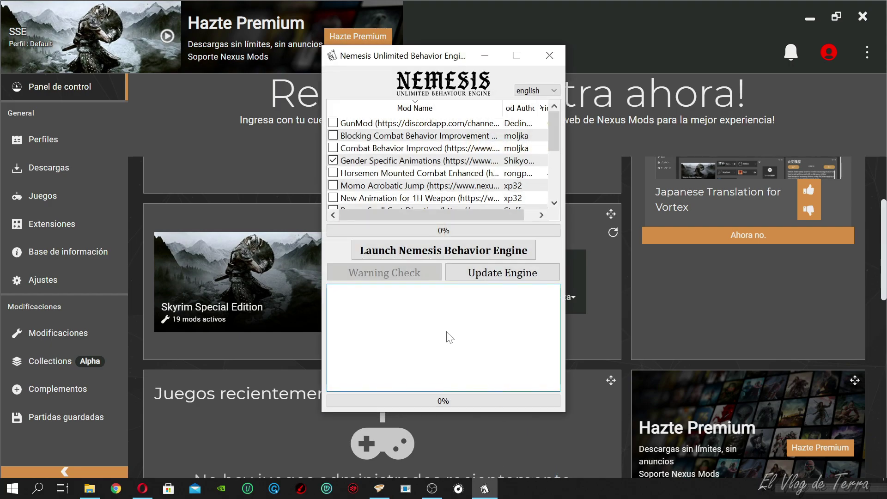
left_click(493, 273)
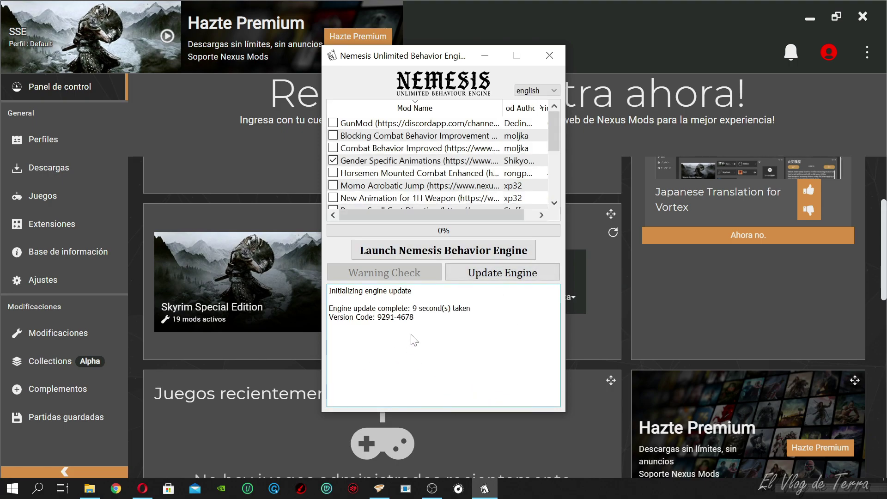
Unmark Gender Specific Animations in Nemesis, regenerate the behaviors, and close Nemesis
left_click(333, 160)
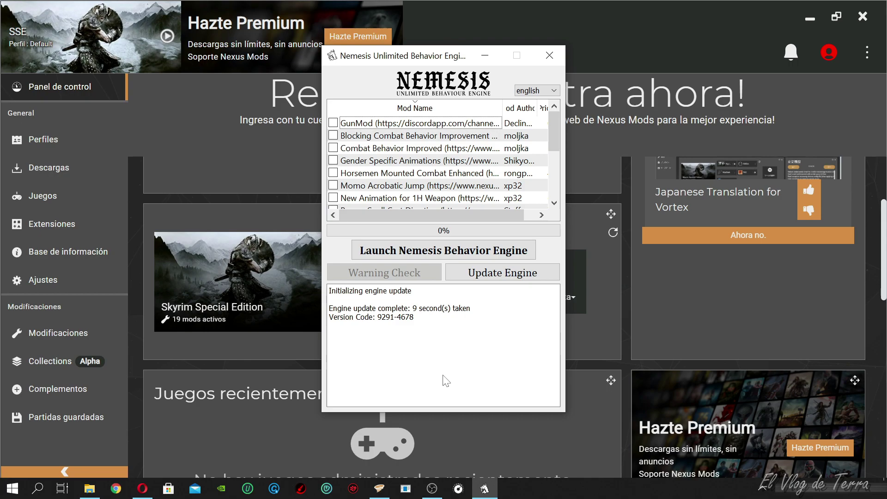
left_click(392, 252)
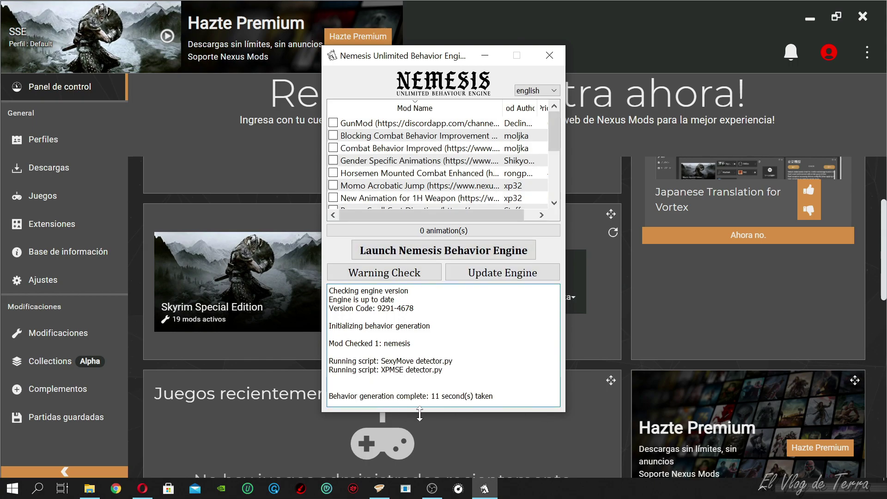
left_click(550, 56)
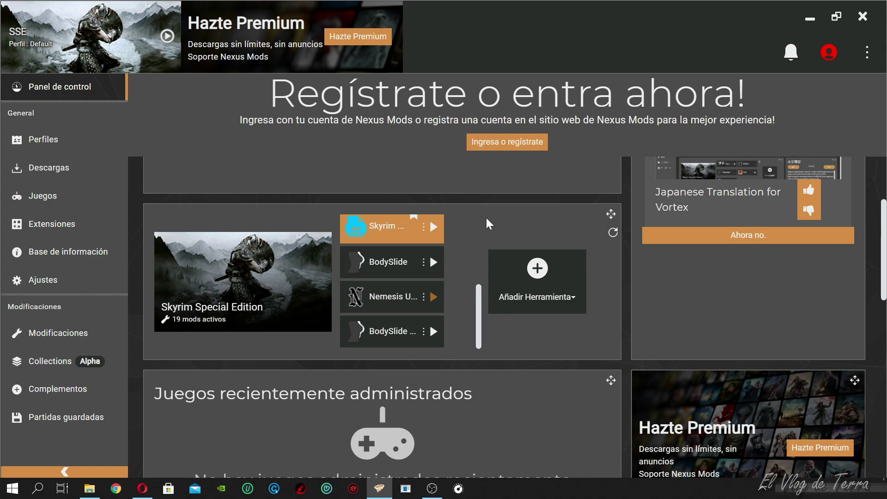
Disable the FNIS.esp plugin in the plugin list
left_click(82, 390)
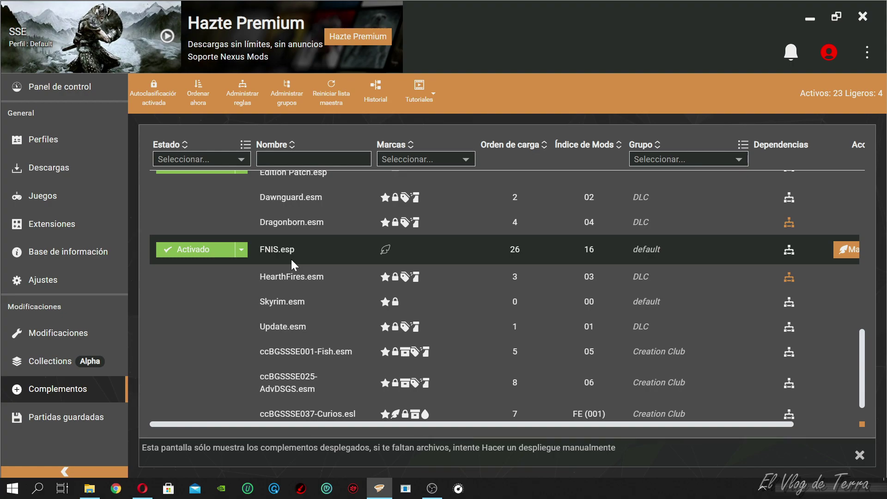
left_click(208, 252)
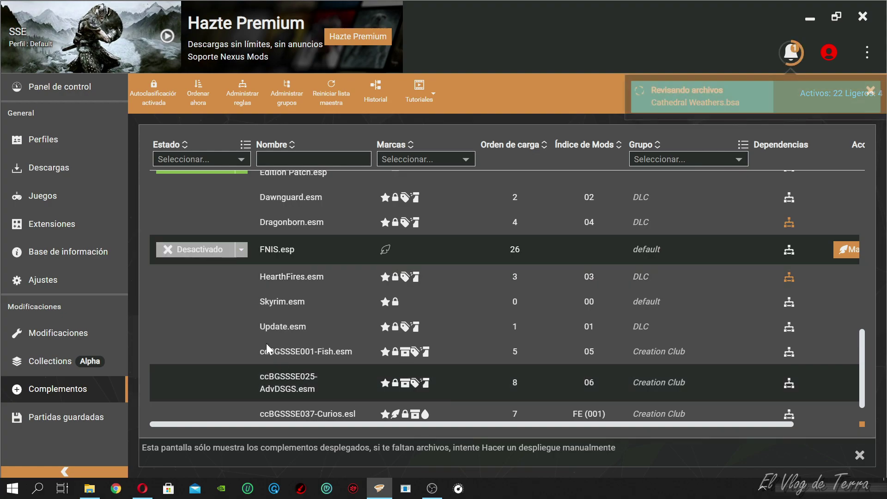
Open the game's root folder from the mod list, locate FNIS.esp in its Data folder, and close the folder window
left_click(77, 340)
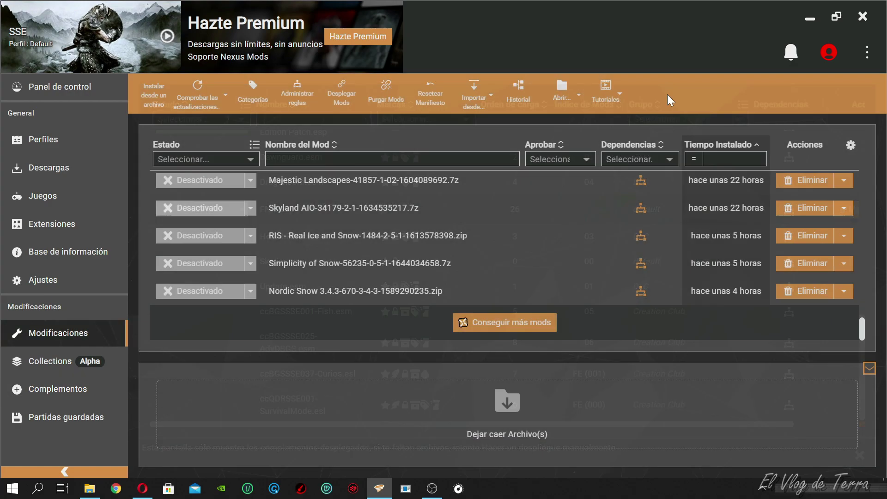
left_click(572, 93)
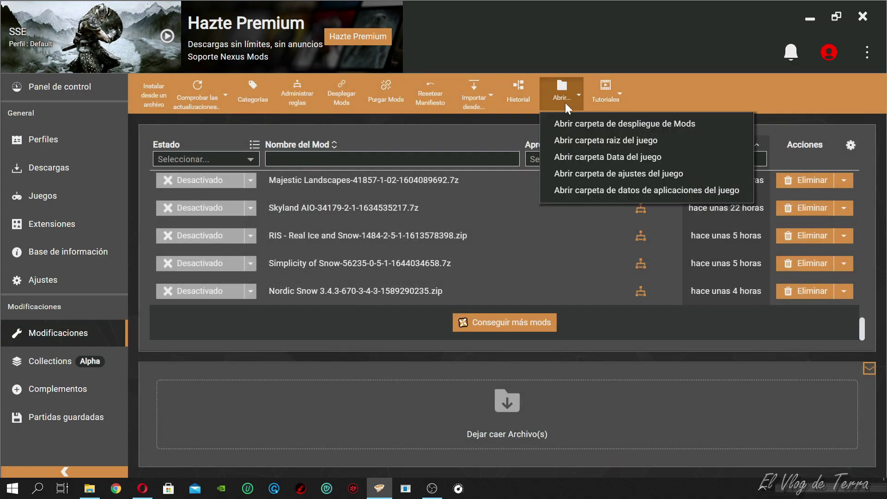
left_click(618, 141)
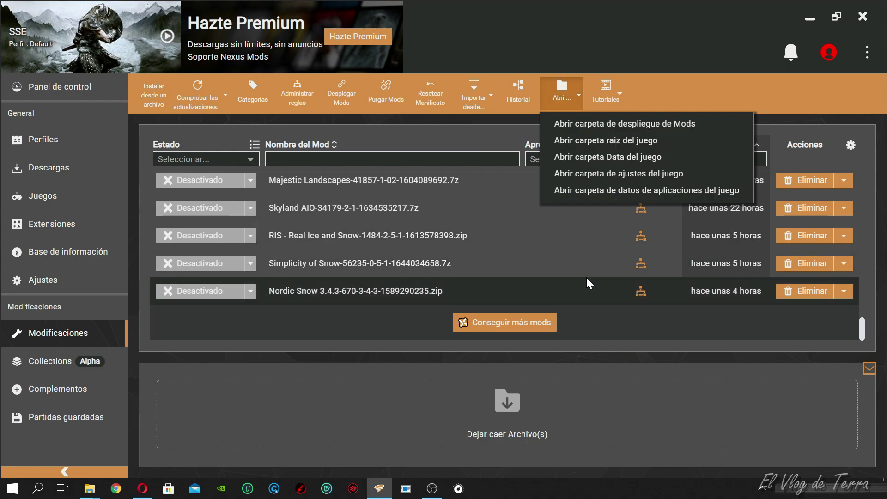
double_click(562, 62)
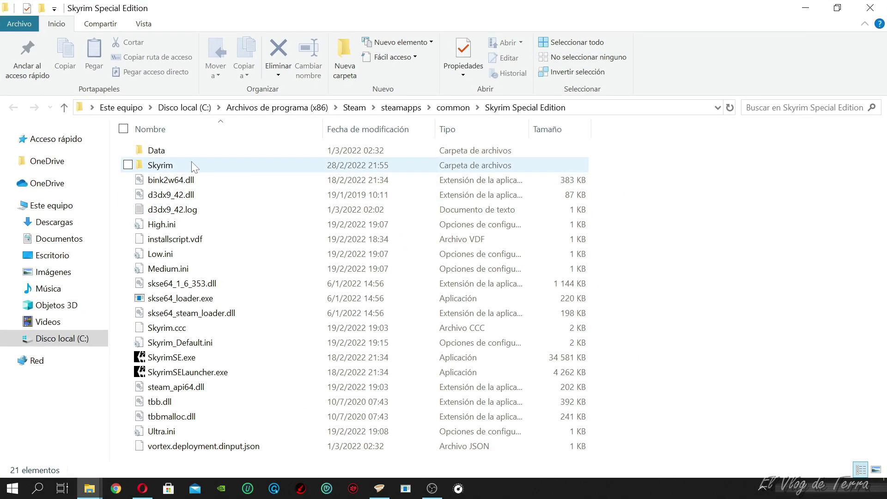
double_click(176, 158)
scroll(224, 351, "down", 8)
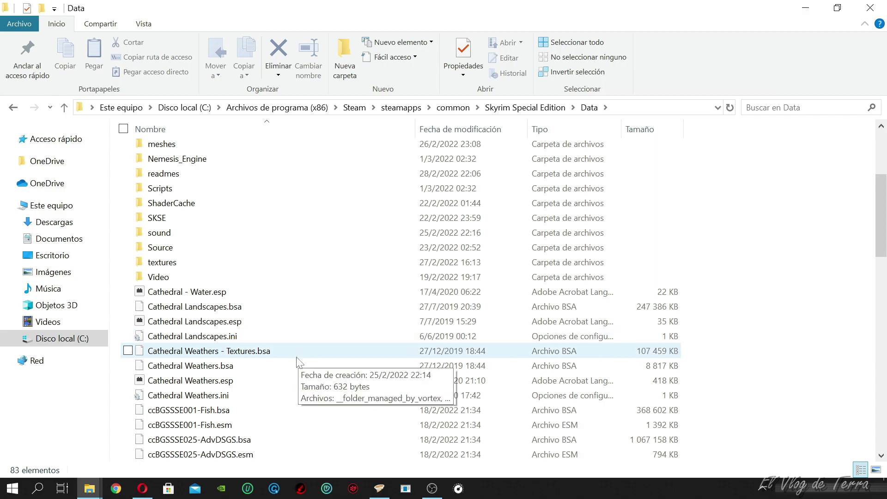
scroll(285, 370, "down", 2)
scroll(199, 414, "down", 2)
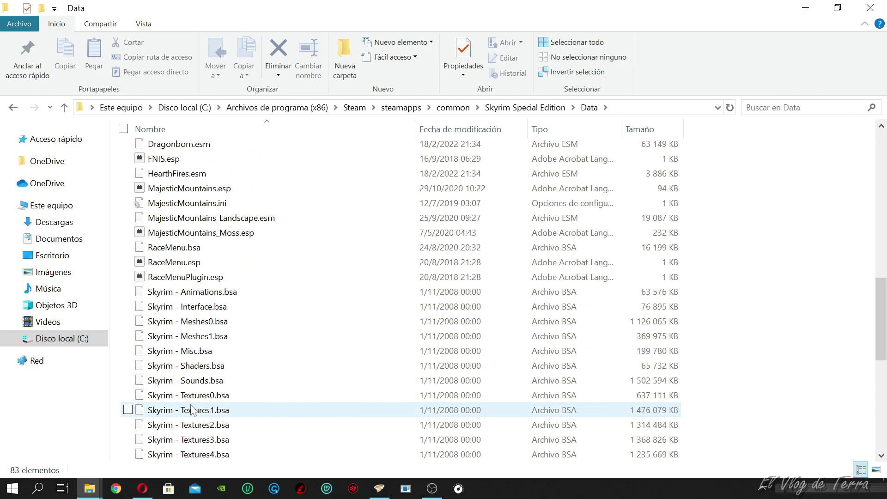
scroll(192, 406, "up", 2)
left_click(194, 235)
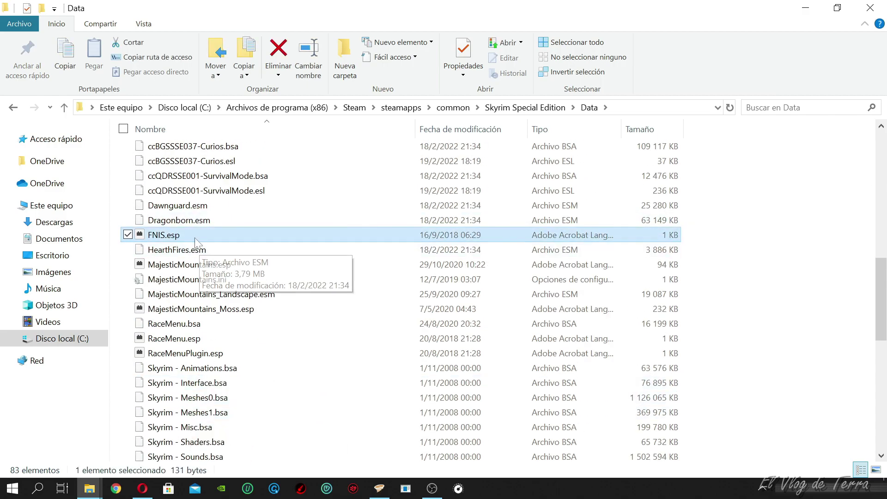
left_click(878, 11)
left_click(567, 84)
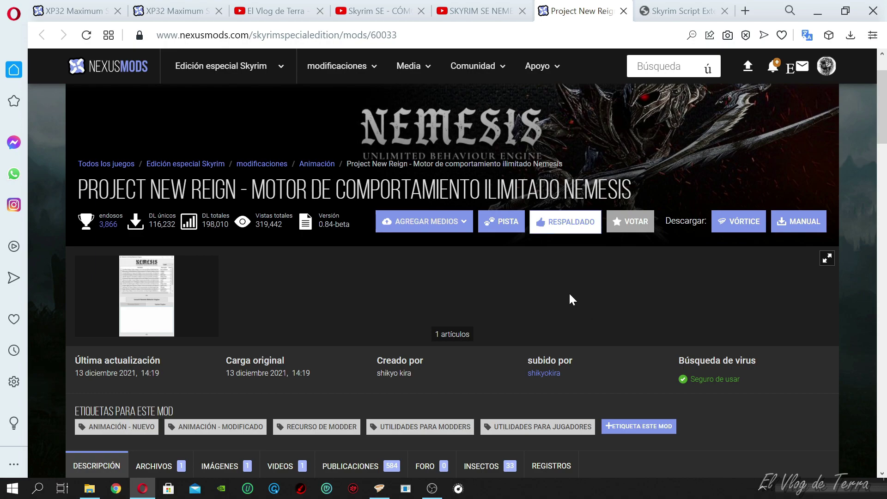
Read the basic usage instructions (¿CÓMO UTILIZARLO?) on the Nexus Mods page for Nemesis in the browser
scroll(323, 279, "down", 10)
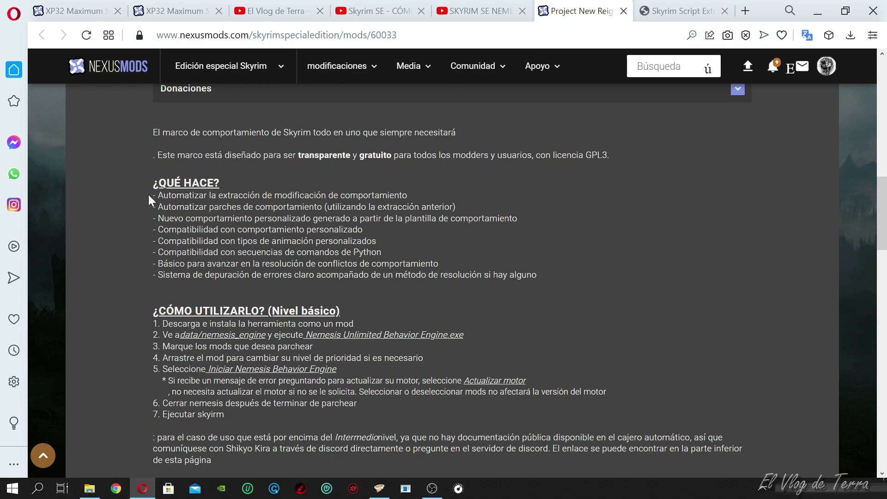
left_click_drag(153, 309, 225, 415)
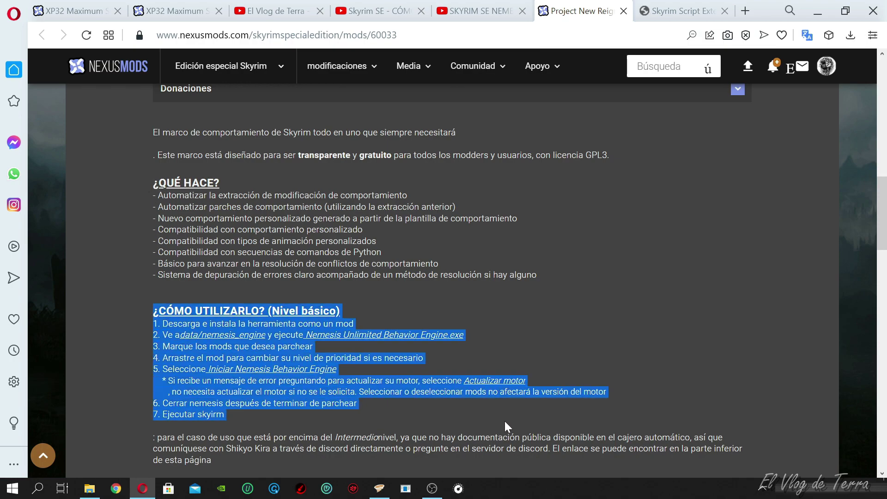
left_click(585, 311)
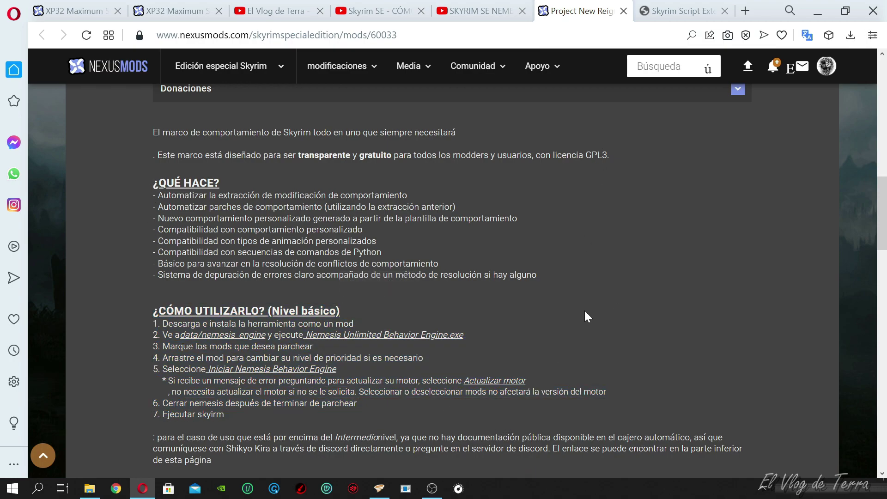
View the YouTube playlists on starting to mod Skyrim SE and on SKYRIM SE NEMESIS
left_click(375, 11)
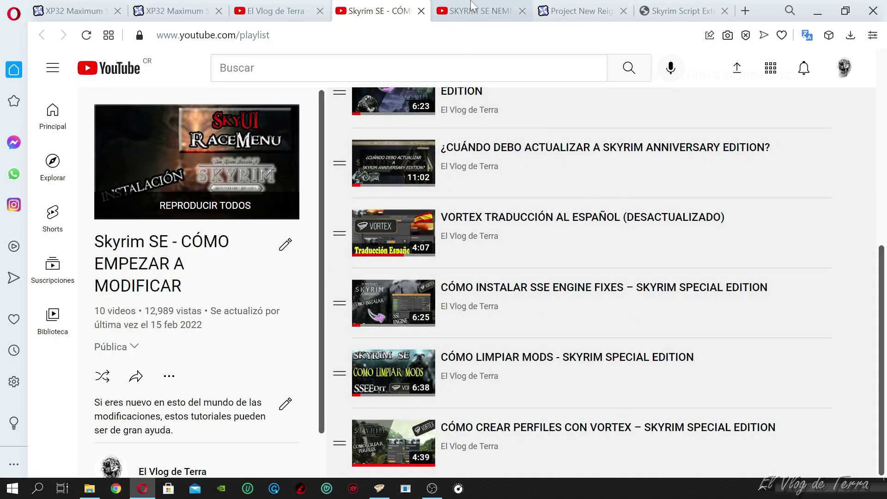
left_click(472, 6)
key("ctrl+Tab")
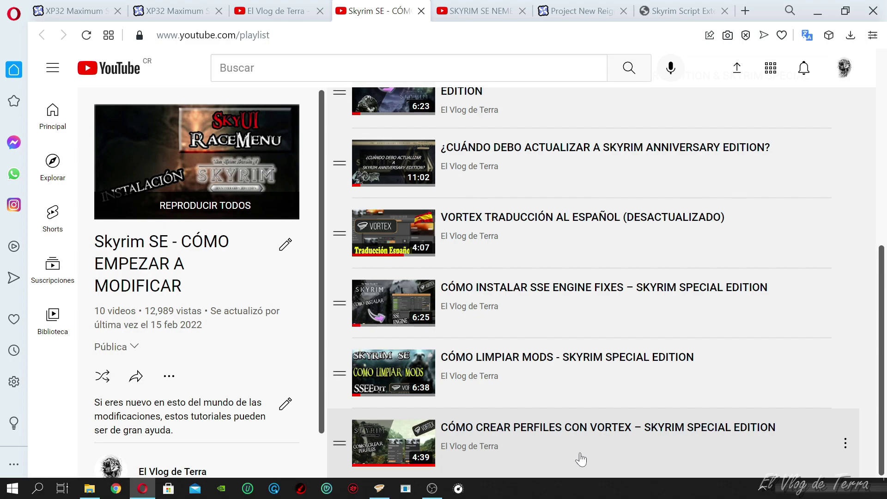
left_click(490, 7)
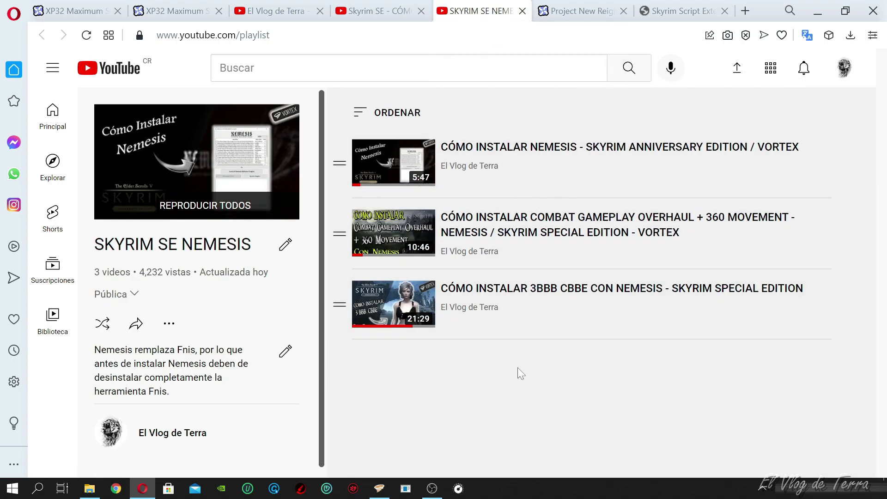